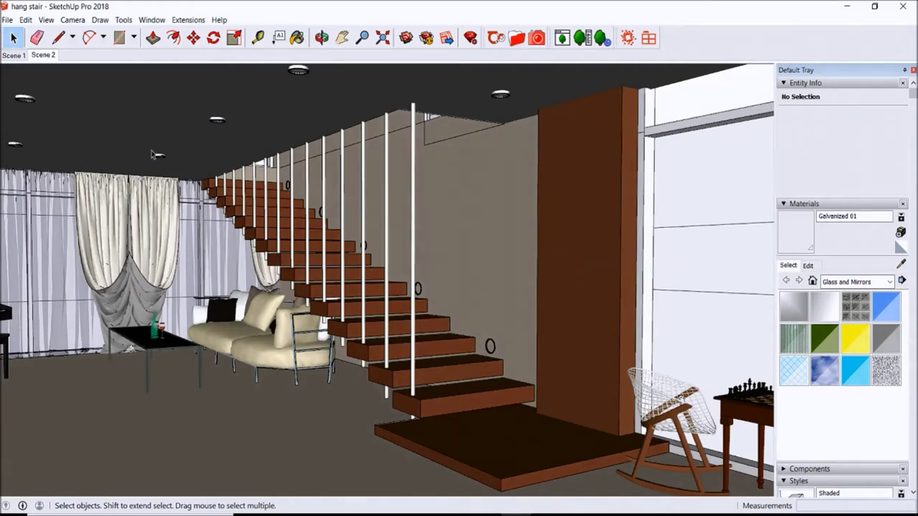
Open the Thea Render window with Presto output kept on 'in Thea Window'.
left_click(585, 67)
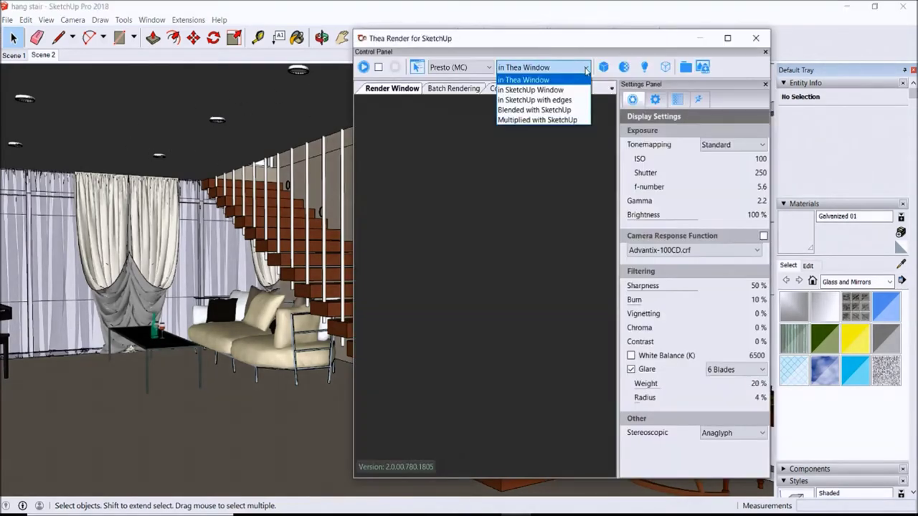
left_click(571, 41)
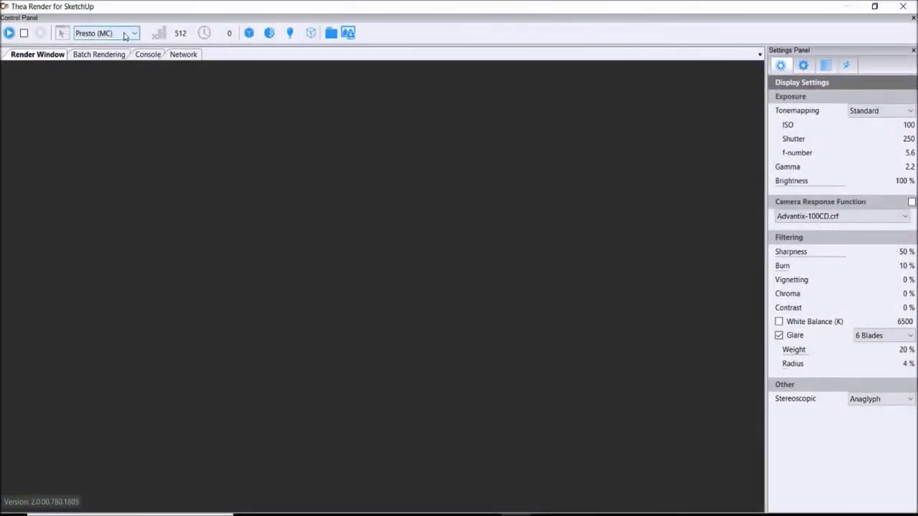
Render the staircase room at 1280x720 in the Thea window, stopping at about 35 seconds.
double_click(121, 7)
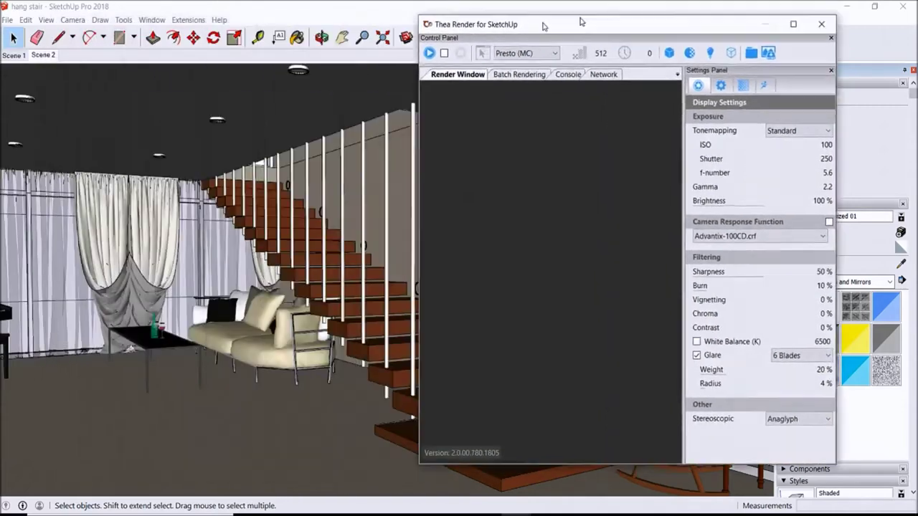
left_click_drag(530, 29, 605, 30)
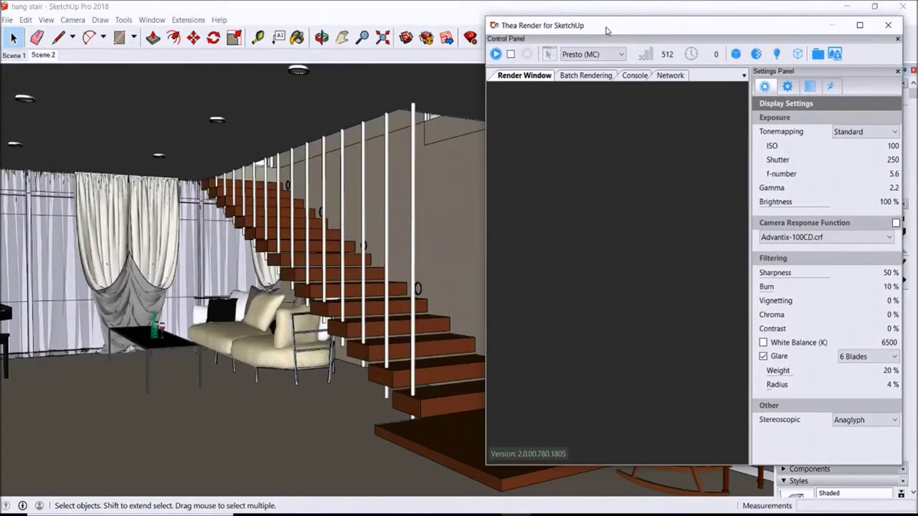
left_click(496, 54)
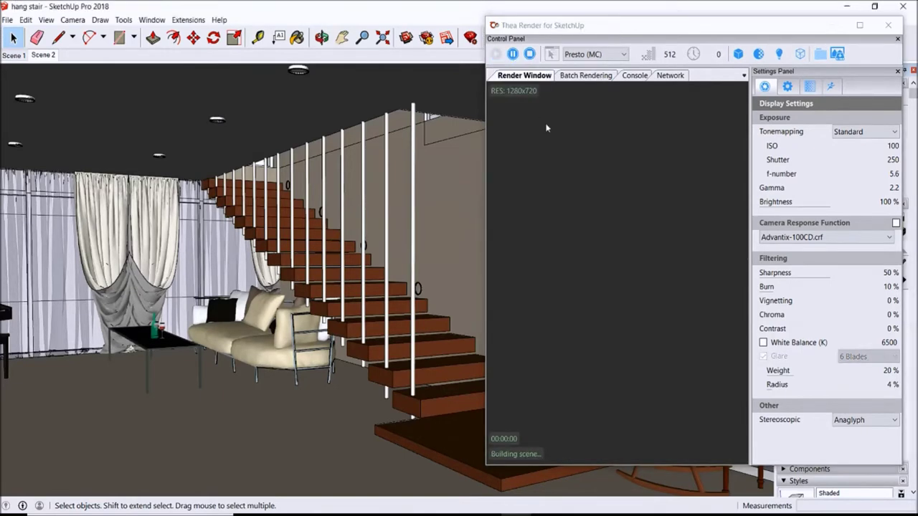
left_click(897, 71)
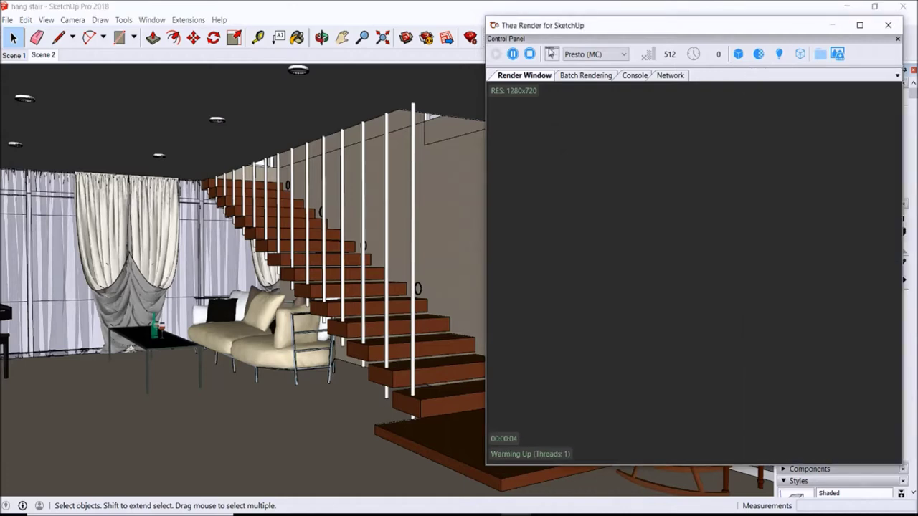
left_click_drag(601, 27, 553, 28)
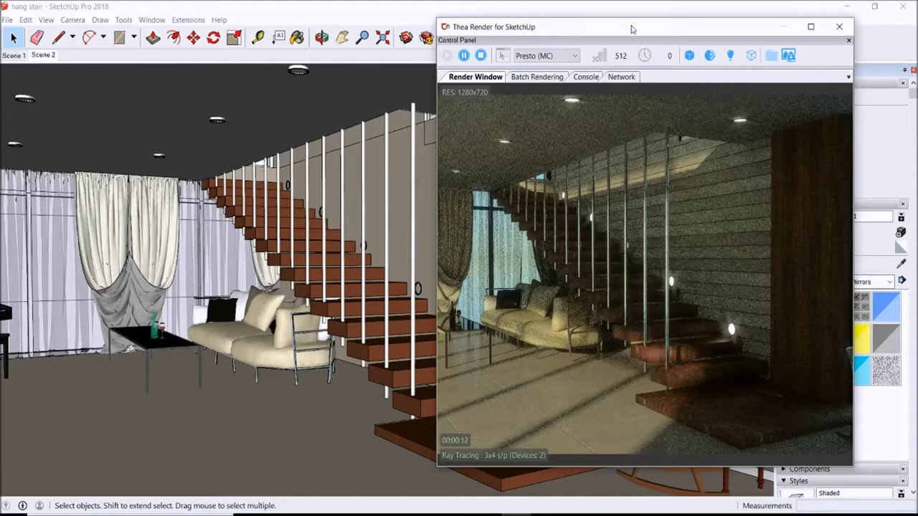
left_click_drag(631, 29, 694, 29)
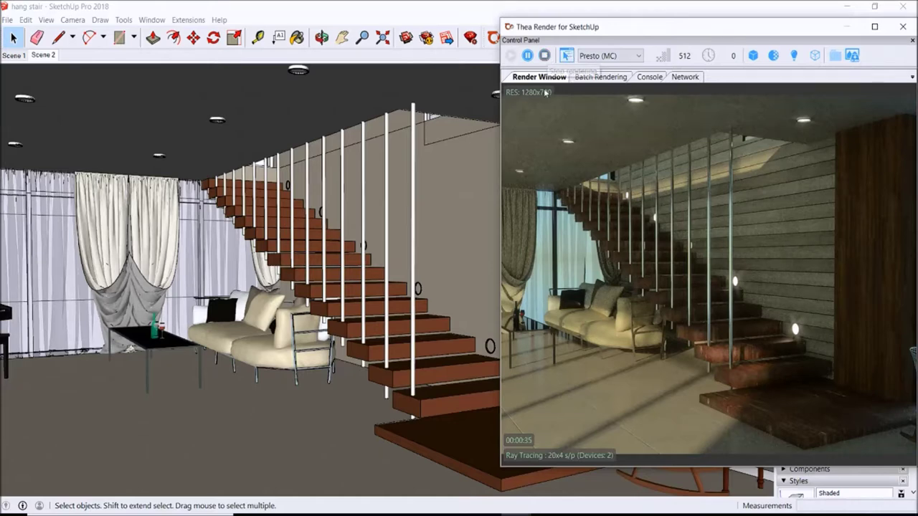
left_click(545, 56)
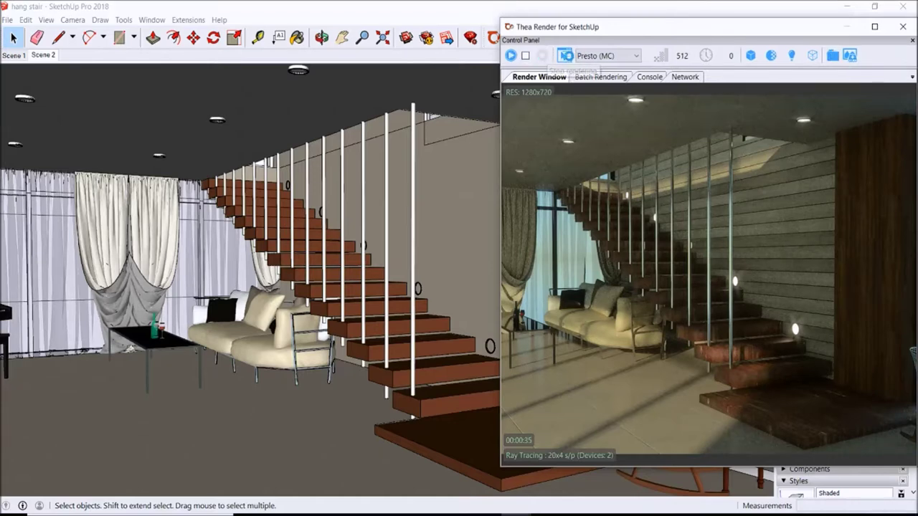
Turn on interactive mode and start a render shown 'in SketchUp with edges'.
left_click(562, 57)
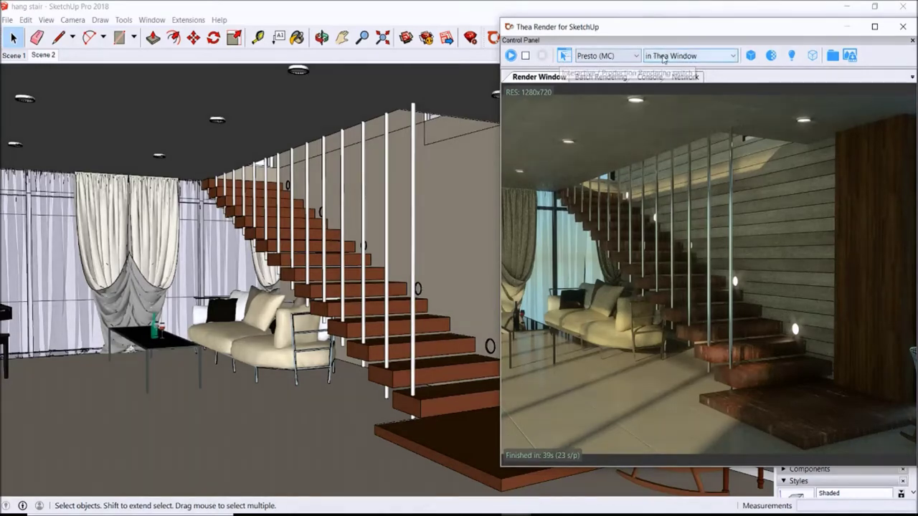
left_click(722, 58)
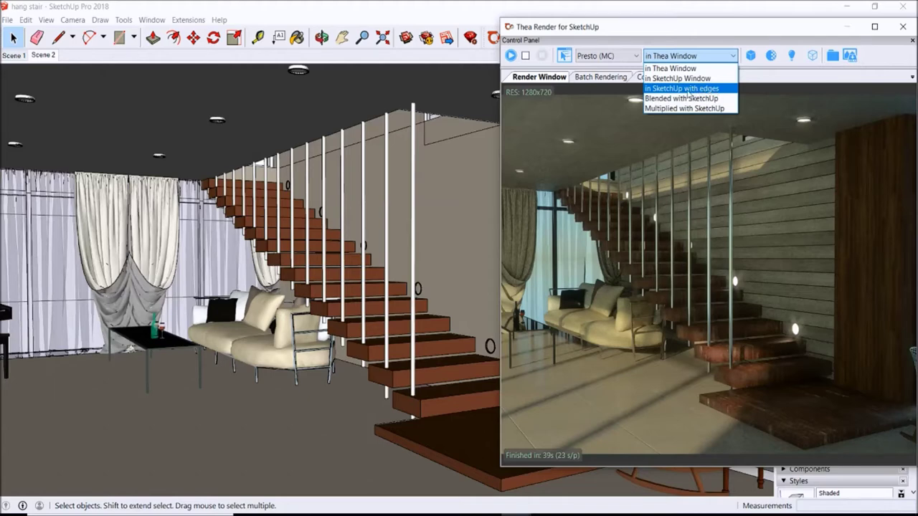
left_click(687, 88)
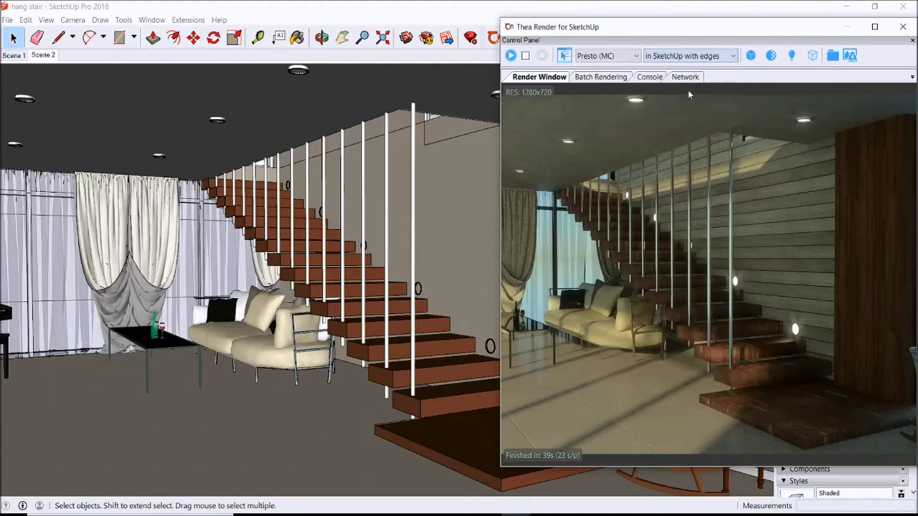
left_click(510, 55)
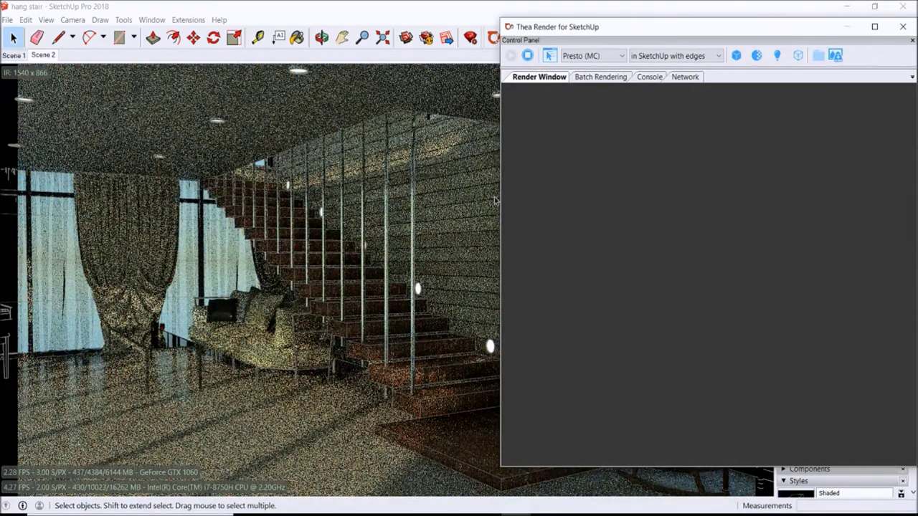
Switch the render display to 'in SketchUp Window', then back to 'in Thea Window'.
left_click(719, 56)
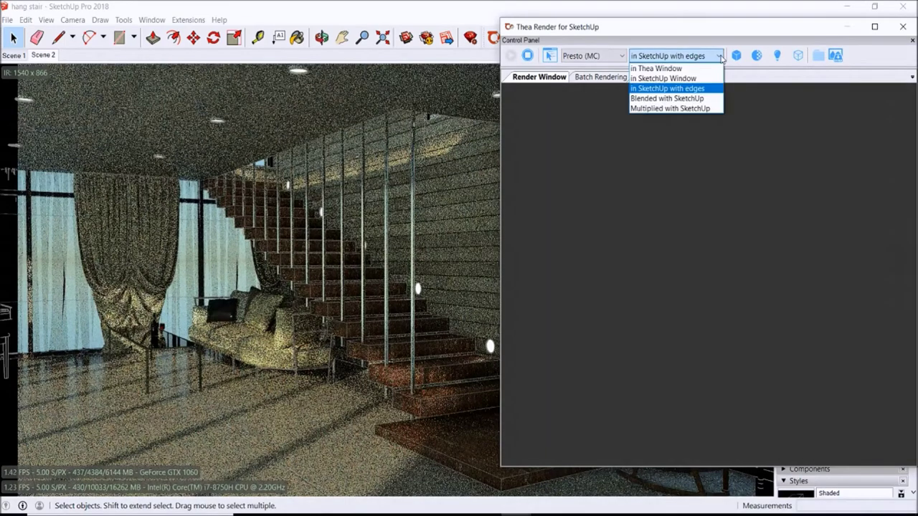
left_click(670, 78)
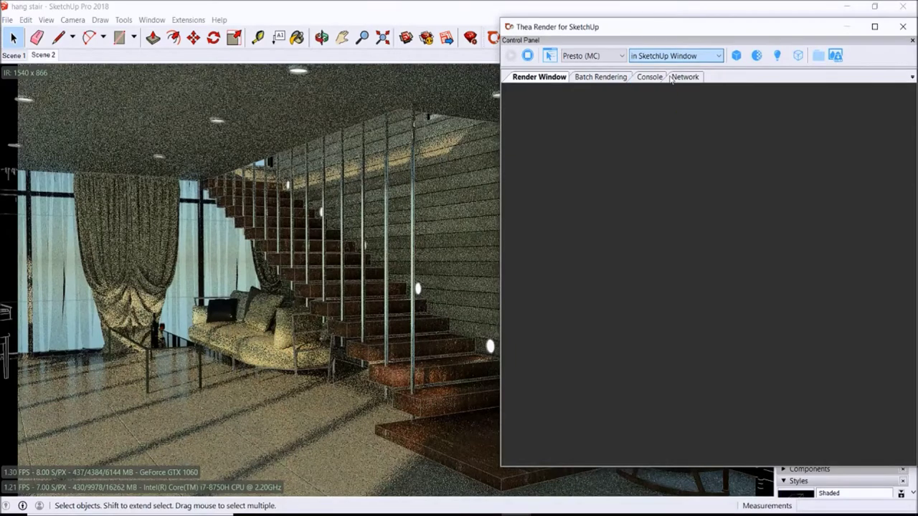
left_click(486, 122)
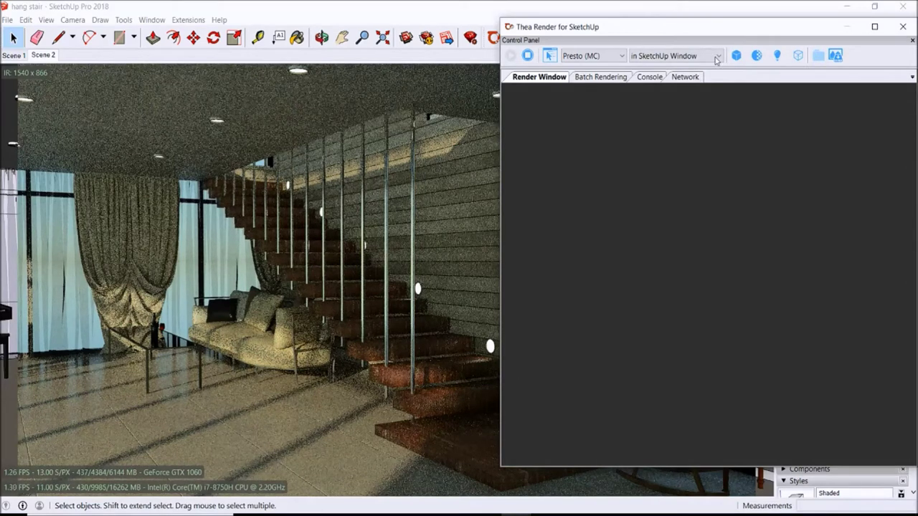
left_click(719, 57)
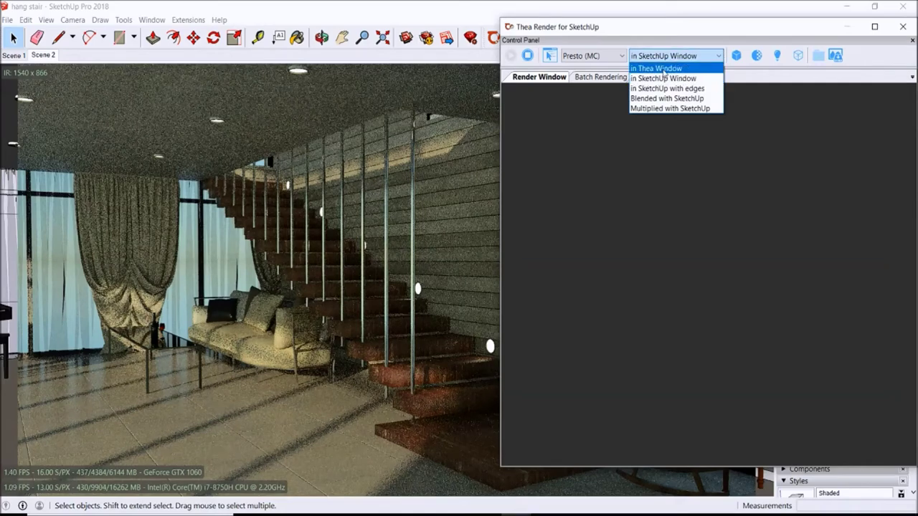
left_click(664, 68)
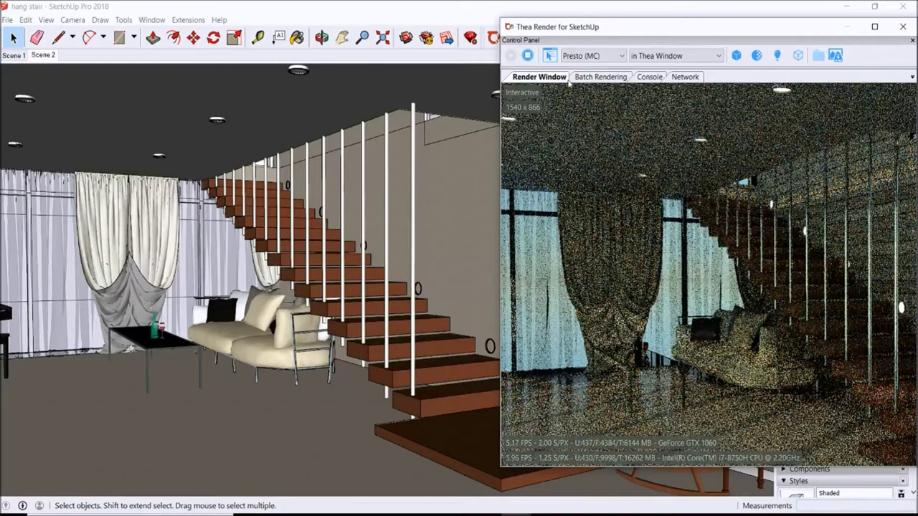
Stop the render and restart it with output set to 'in SketchUp Window'.
left_click(527, 57)
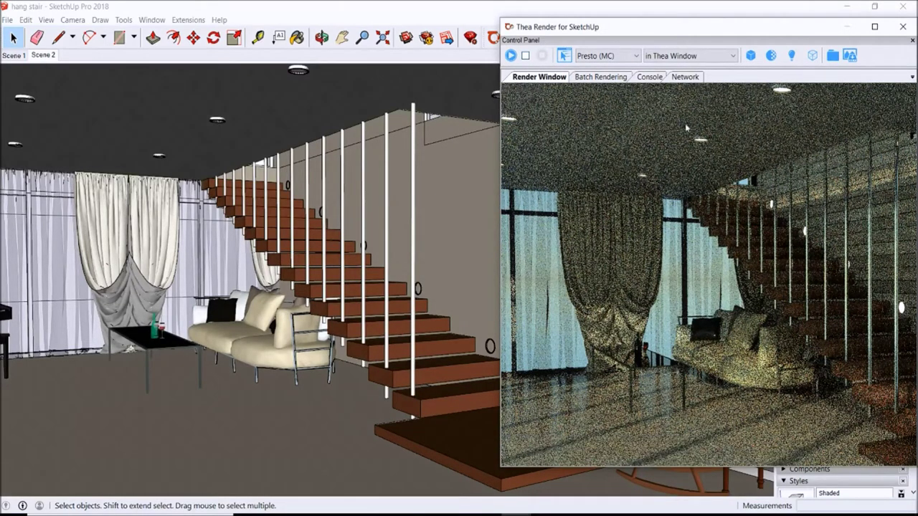
left_click_drag(586, 28, 631, 21)
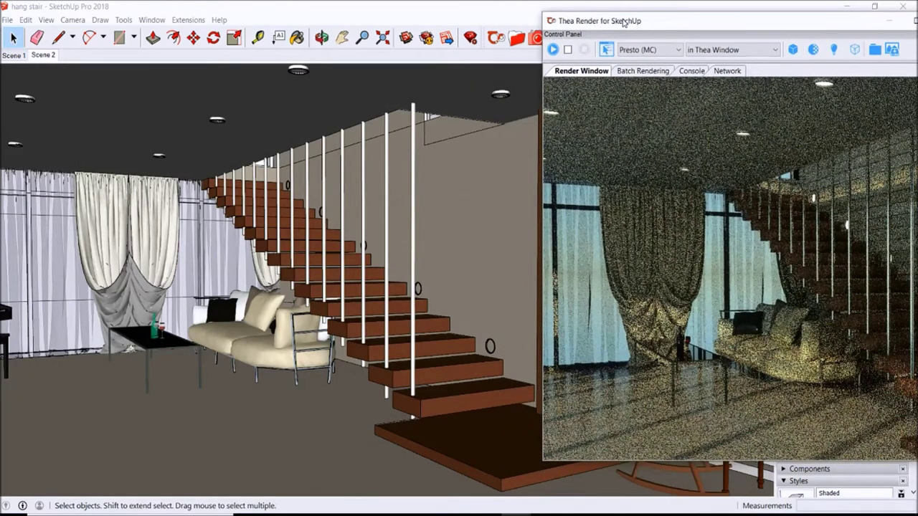
left_click(729, 50)
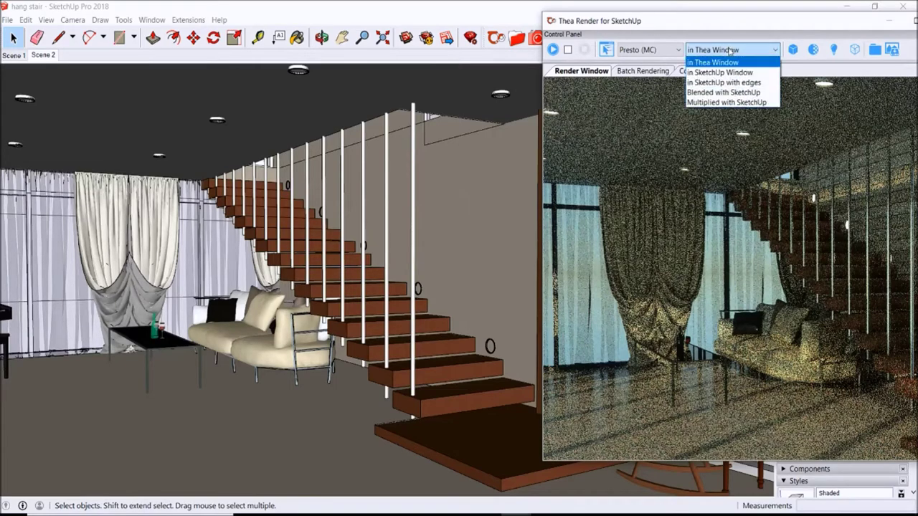
left_click(719, 72)
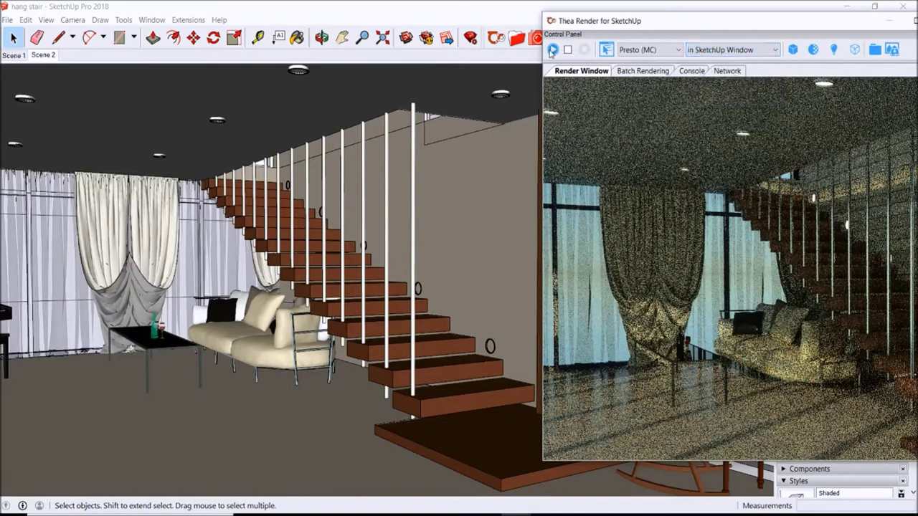
left_click(551, 50)
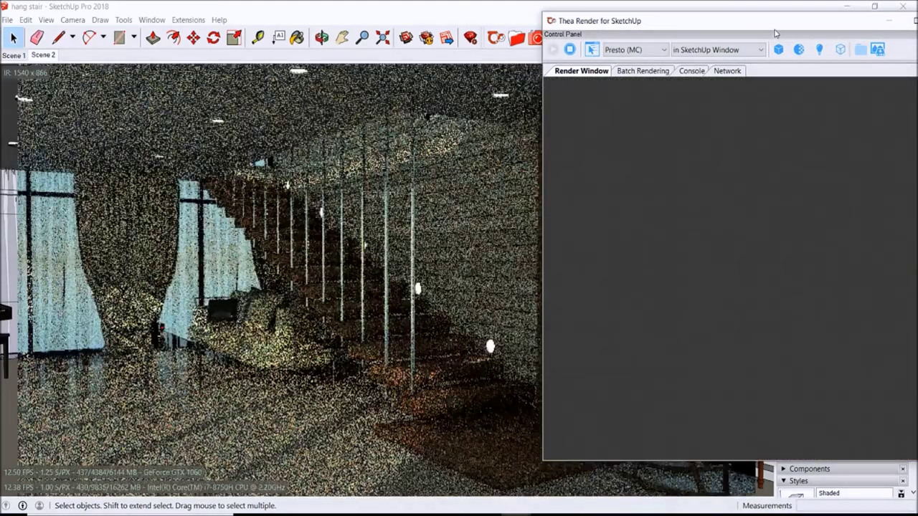
mouse_move(774, 33)
left_mouse_down()
mouse_move(731, 39)
mouse_move(672, 306)
mouse_move(649, 512)
left_mouse_up()
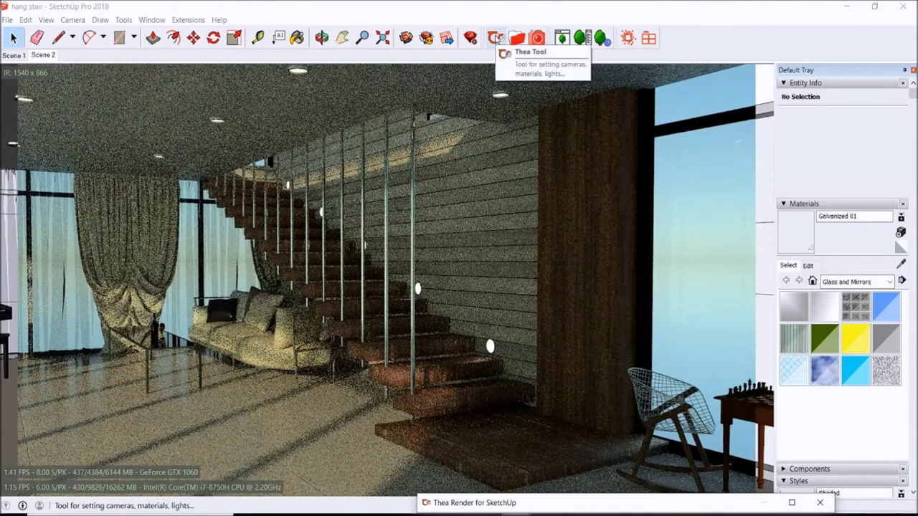
In Thea Camera Settings, set the aspect ratio to 1:1, keeping Standard projection.
left_click(497, 37)
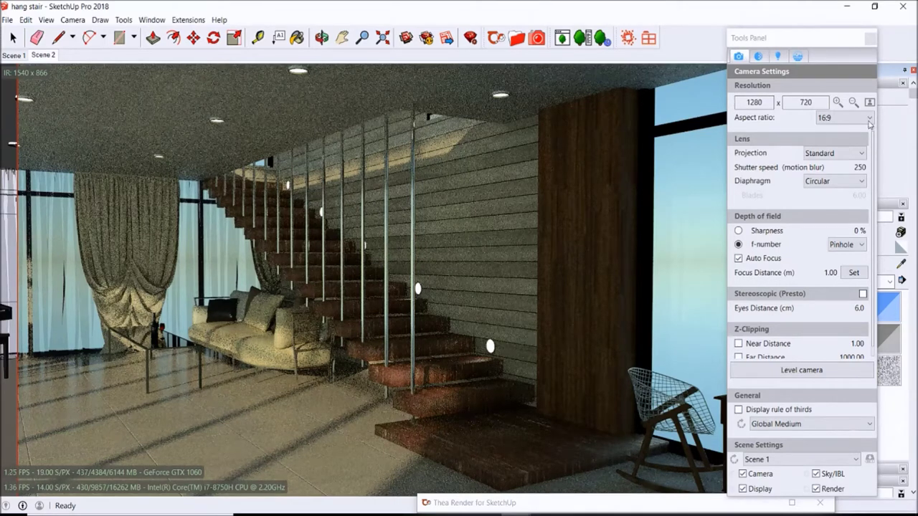
left_click(870, 122)
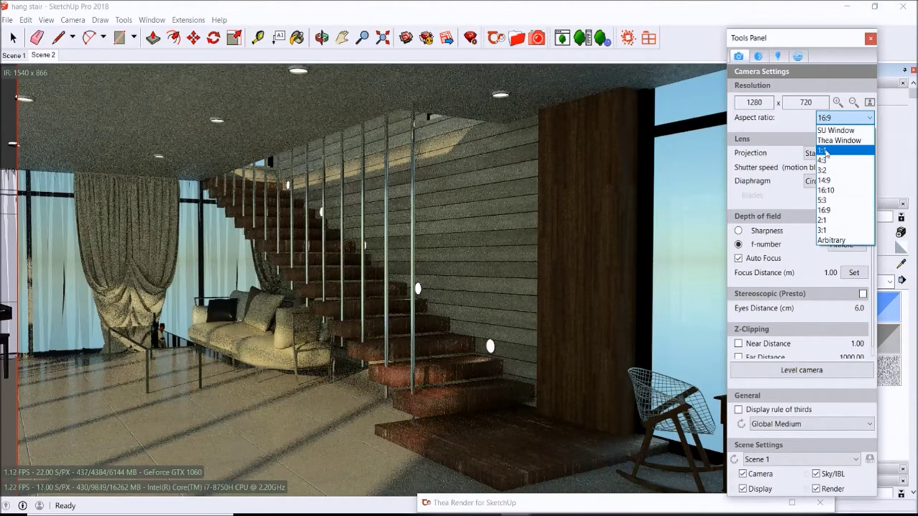
left_click(826, 150)
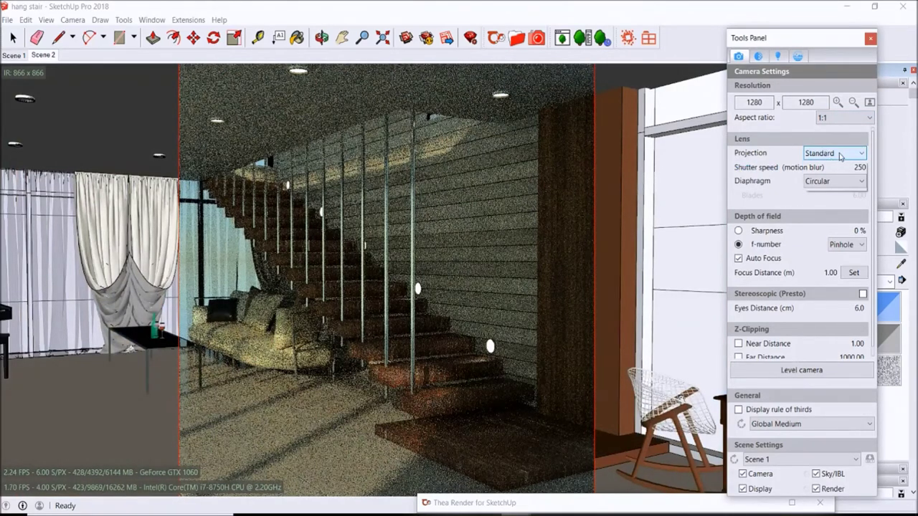
left_click(840, 156)
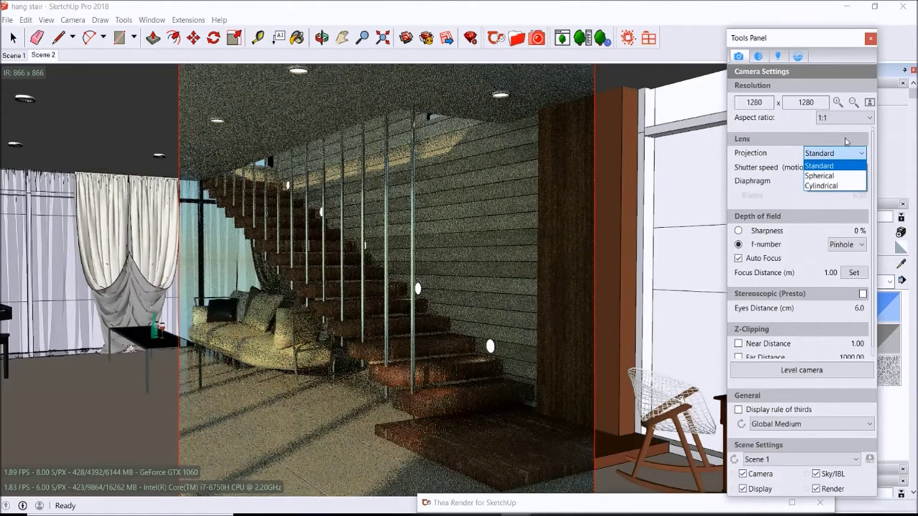
left_click(846, 141)
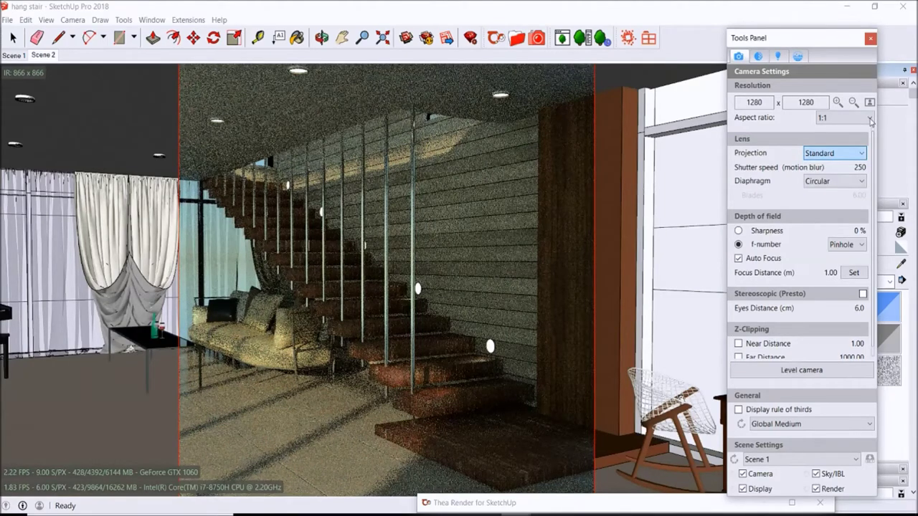
Change the aspect ratio to 4:3, then to 16:9 for 1280x720.
left_click(870, 119)
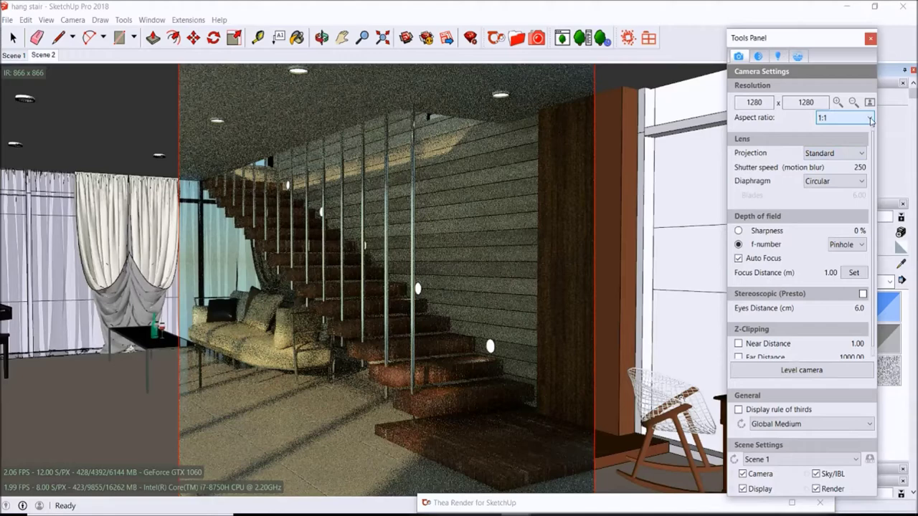
left_click(870, 119)
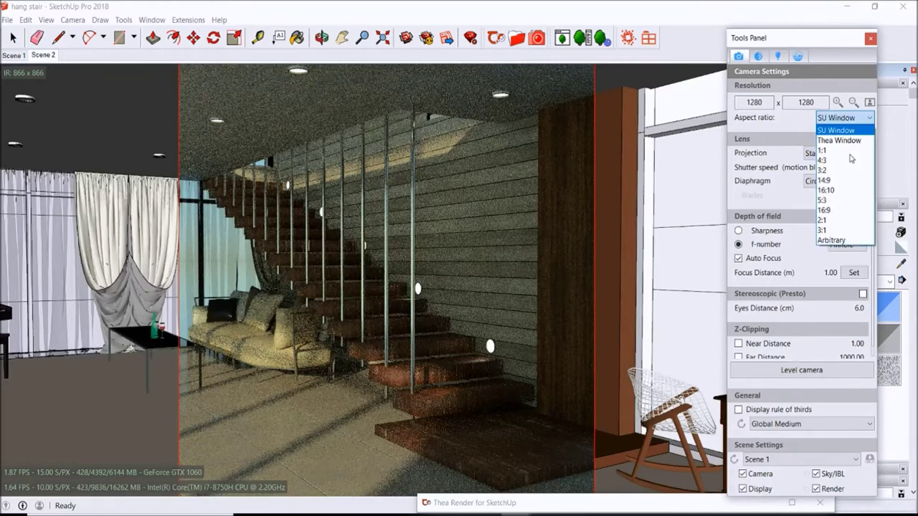
left_click(850, 160)
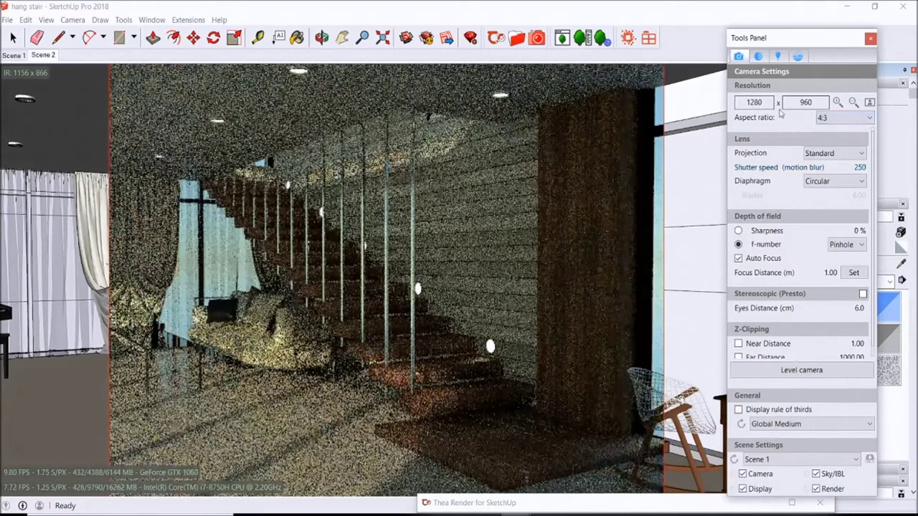
left_click(849, 116)
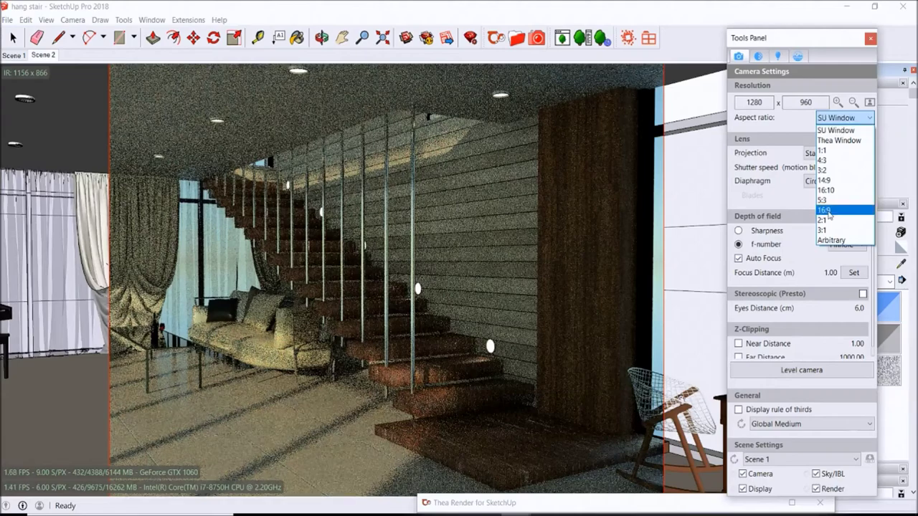
left_click(828, 212)
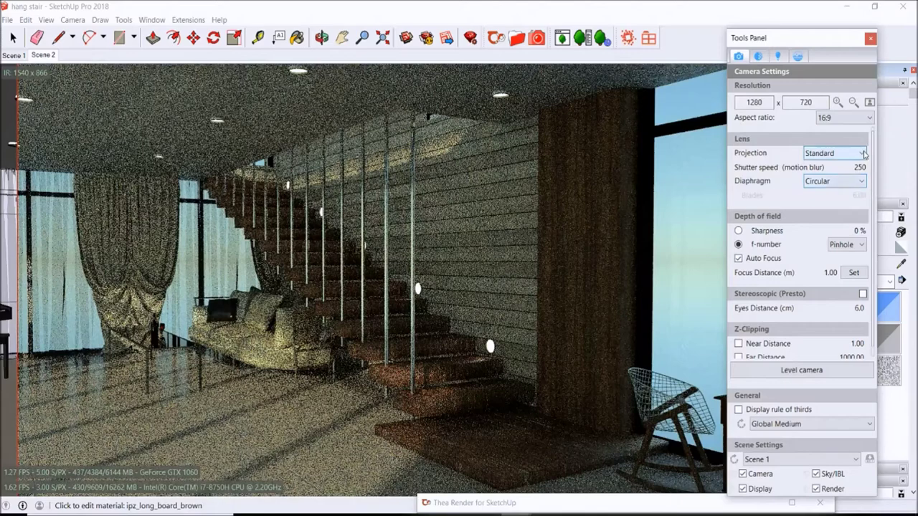
left_click(863, 154)
left_click(834, 180)
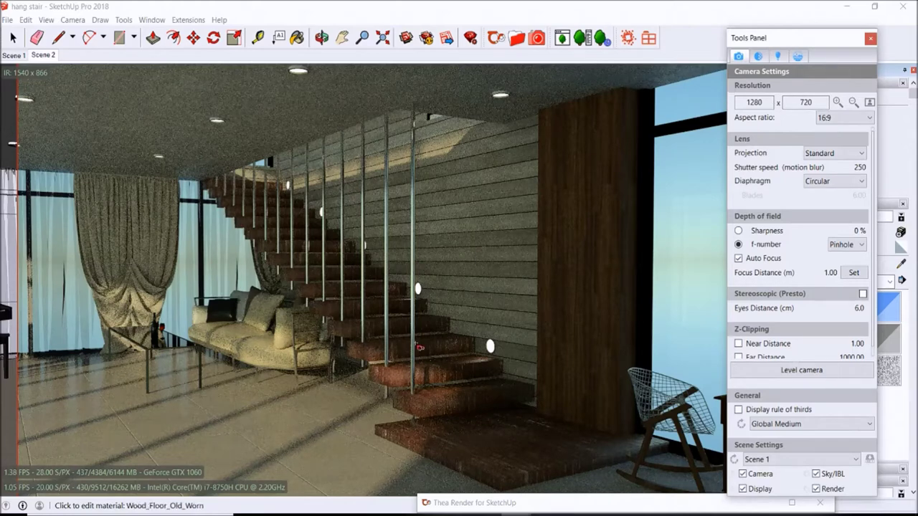
Set the Thea camera aspect ratio to 1:1 (1280x1280) and reopen the Thea Render window.
double_click(543, 503)
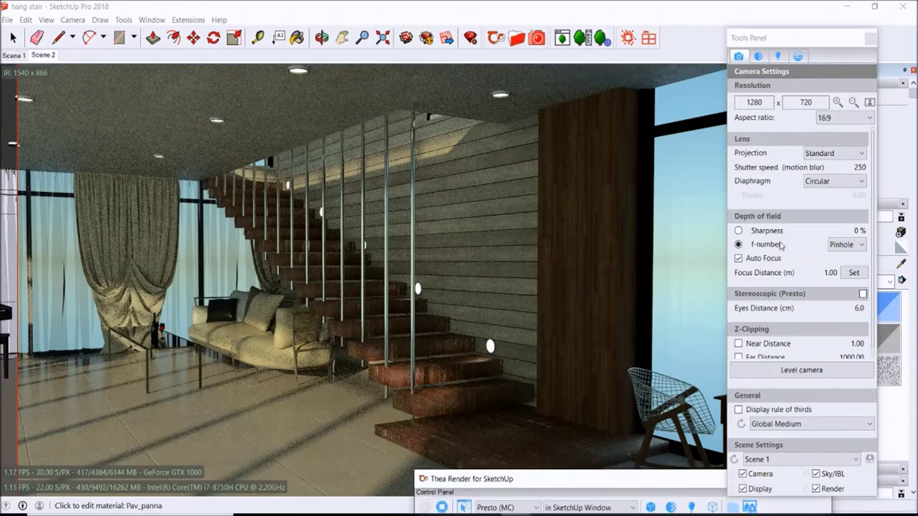
left_click(818, 186)
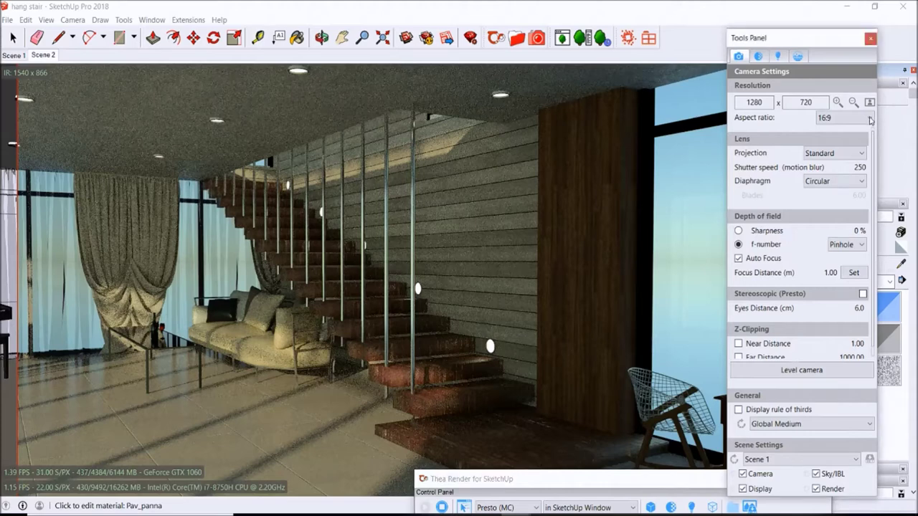
left_click(870, 118)
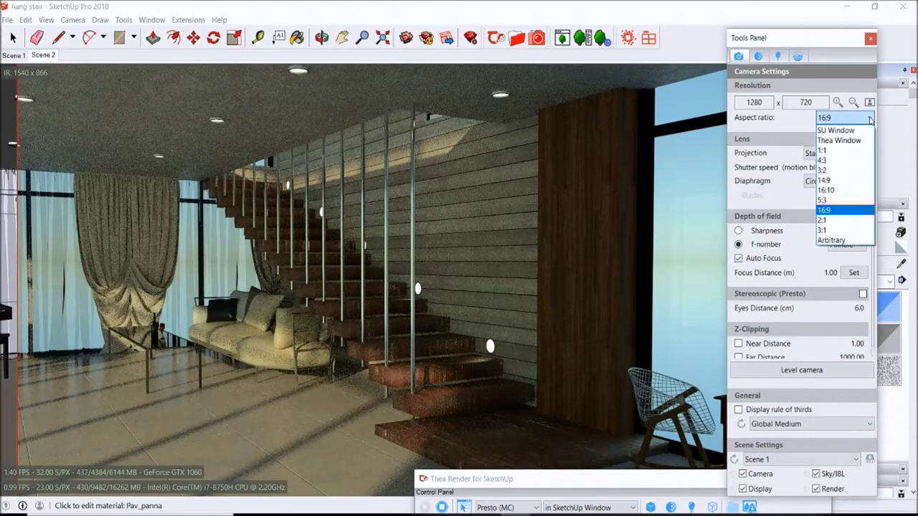
left_click(843, 152)
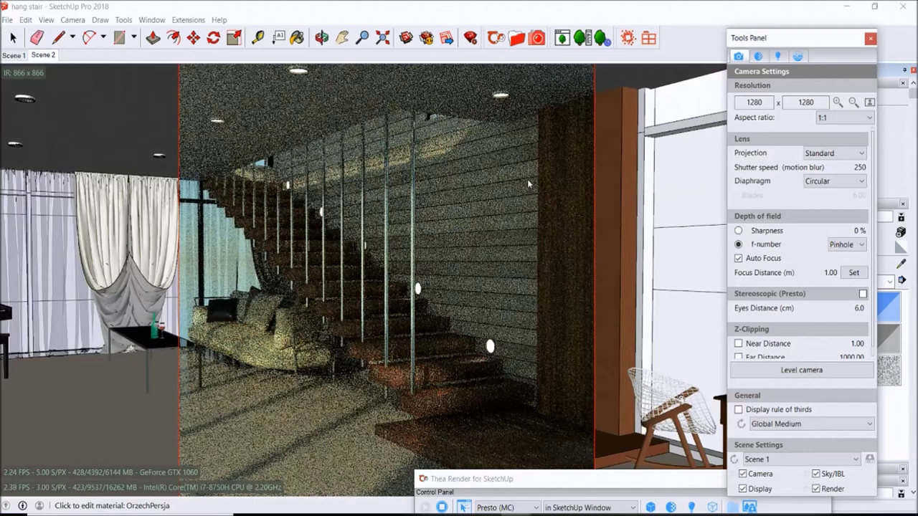
left_click(425, 36)
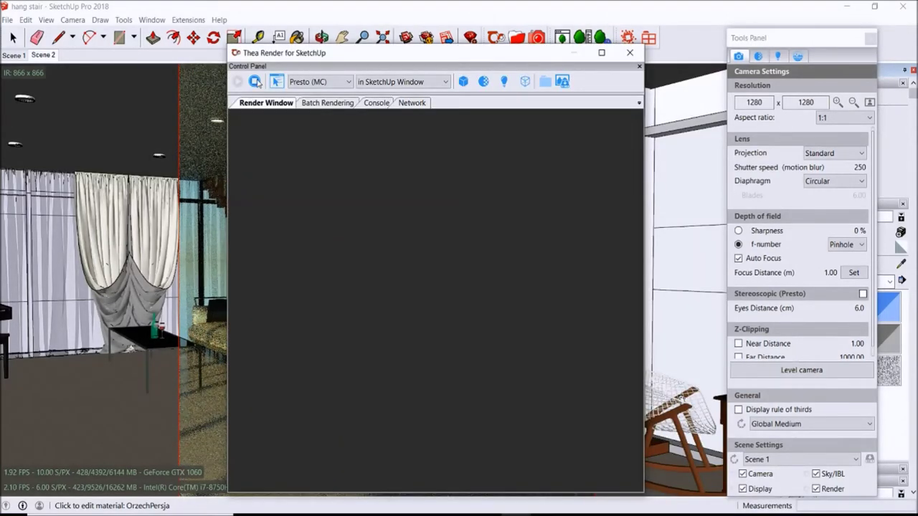
Start the square 1280x1280 render and maximize the Thea Render window.
left_click(256, 81)
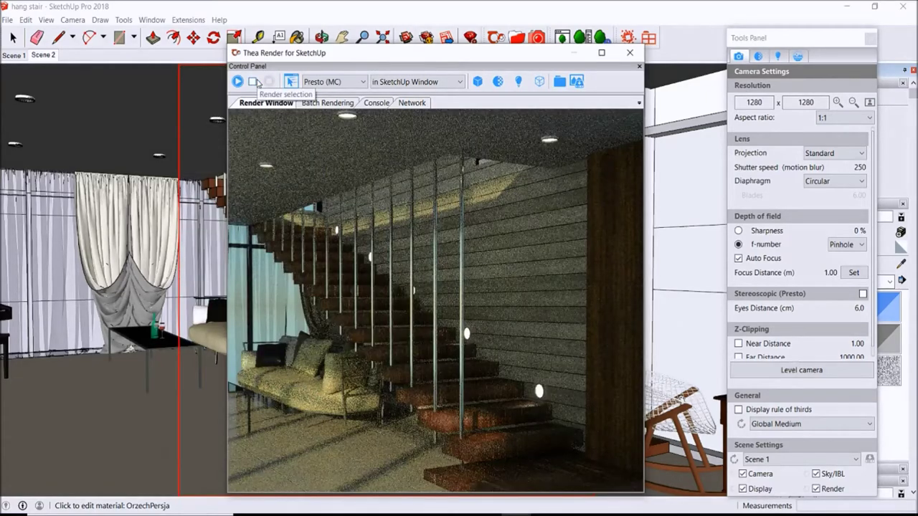
double_click(343, 56)
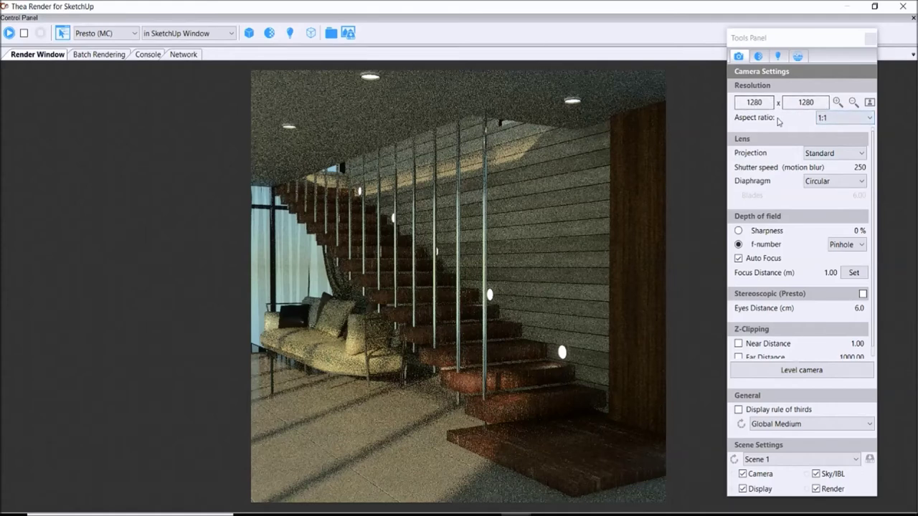
Set the camera aspect ratio to 16:9, giving 1280x720.
left_click(867, 119)
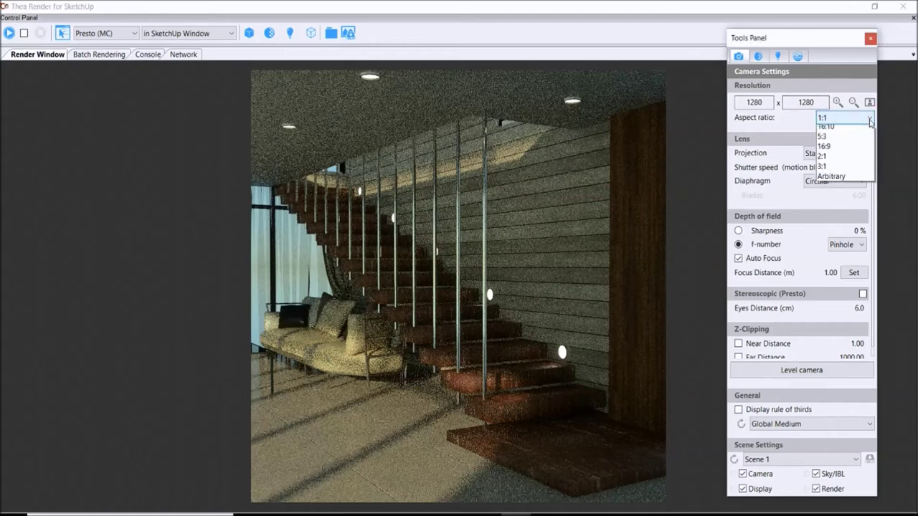
left_click(849, 211)
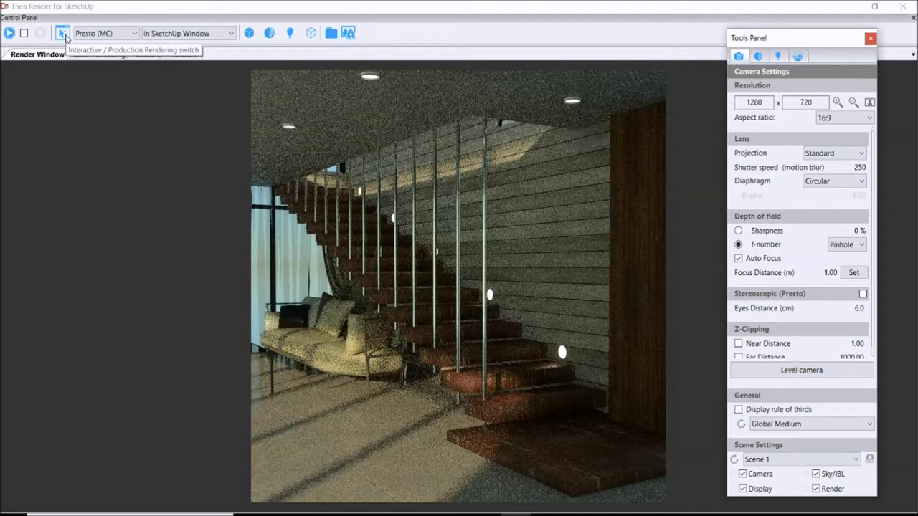
left_click(231, 33)
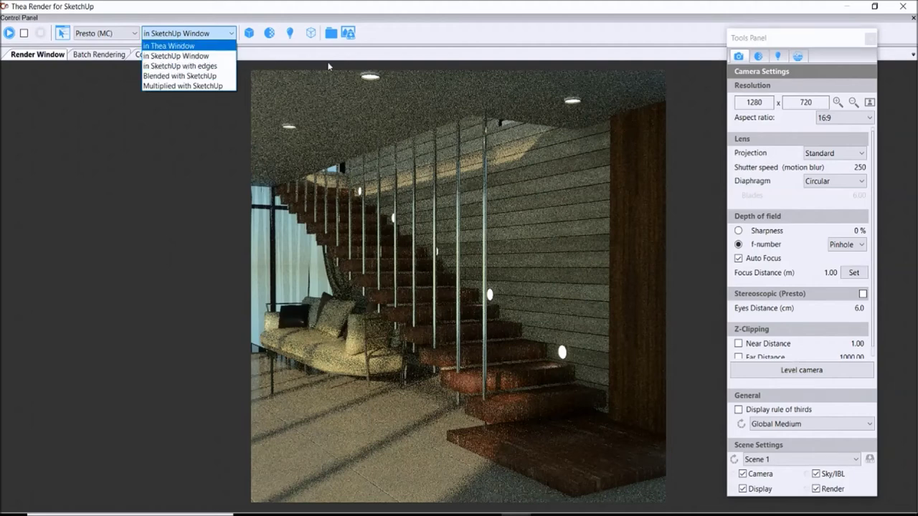
left_click(486, 11)
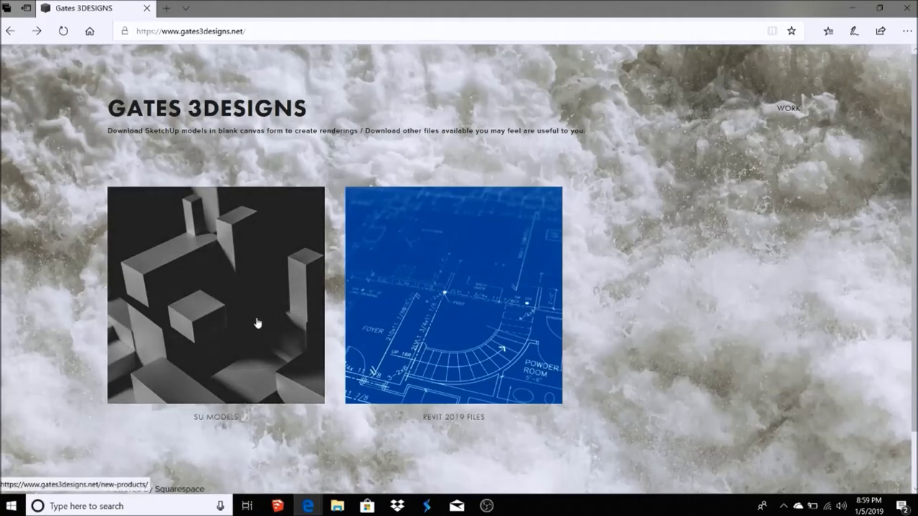
left_click(257, 323)
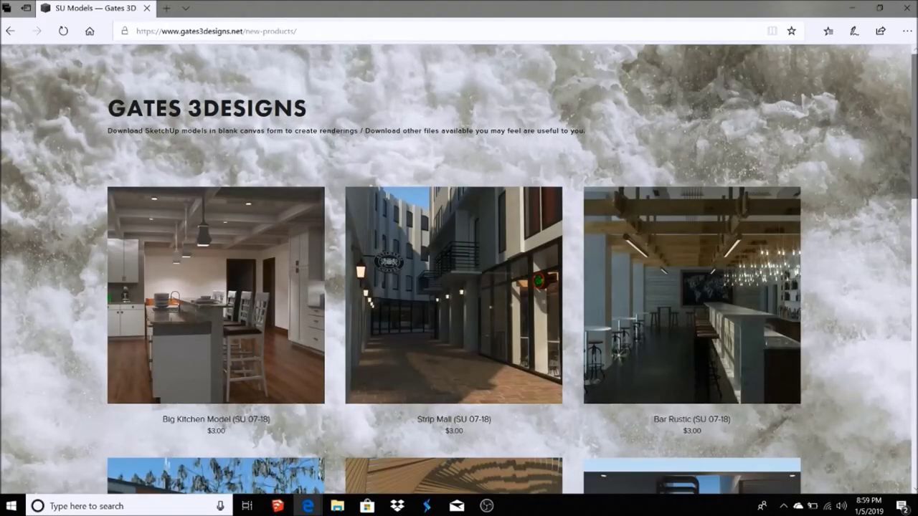
scroll(531, 258, "down", 2)
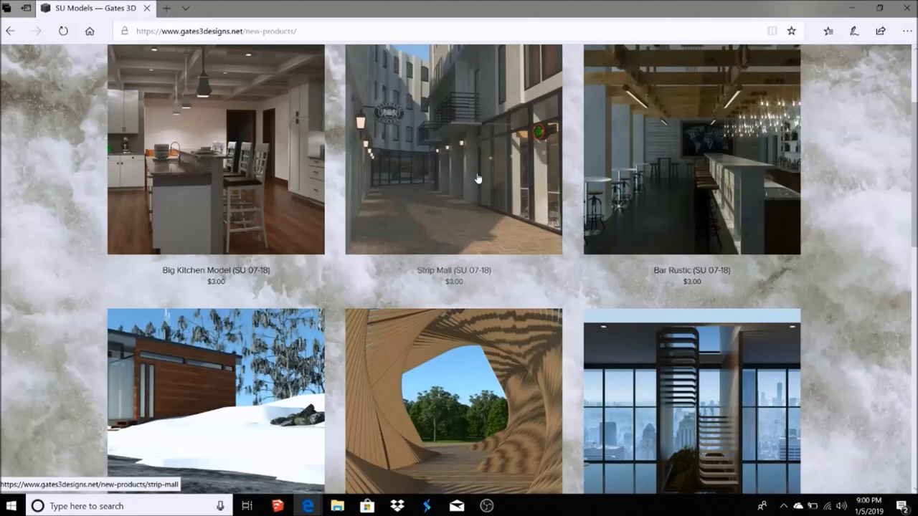
scroll(532, 109, "down", 5)
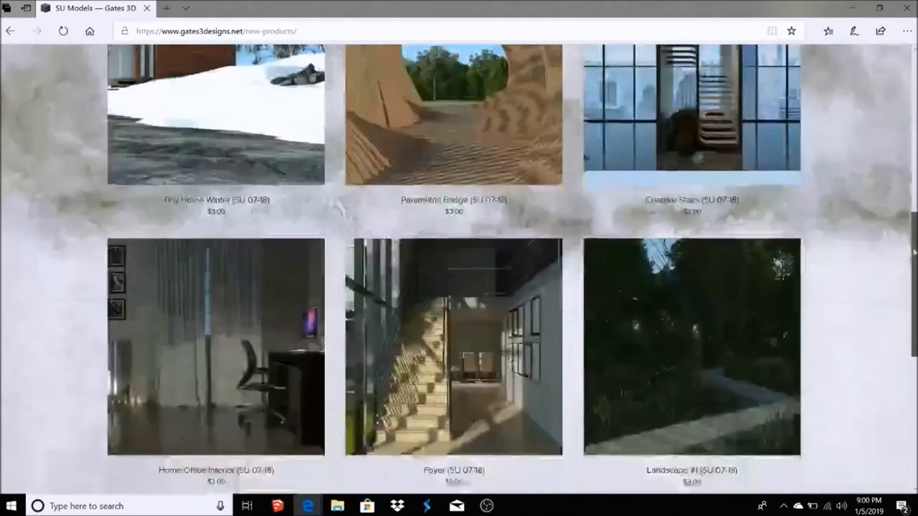
scroll(531, 258, "up", 5)
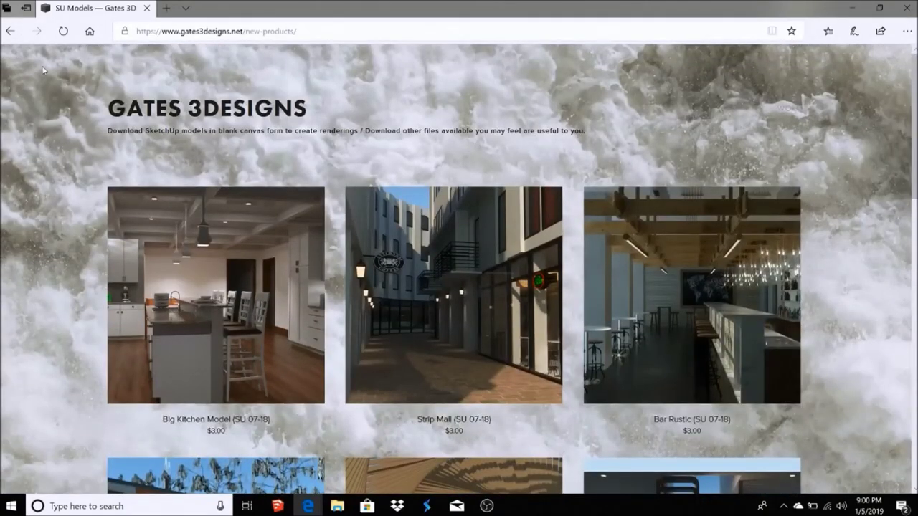
left_click(10, 31)
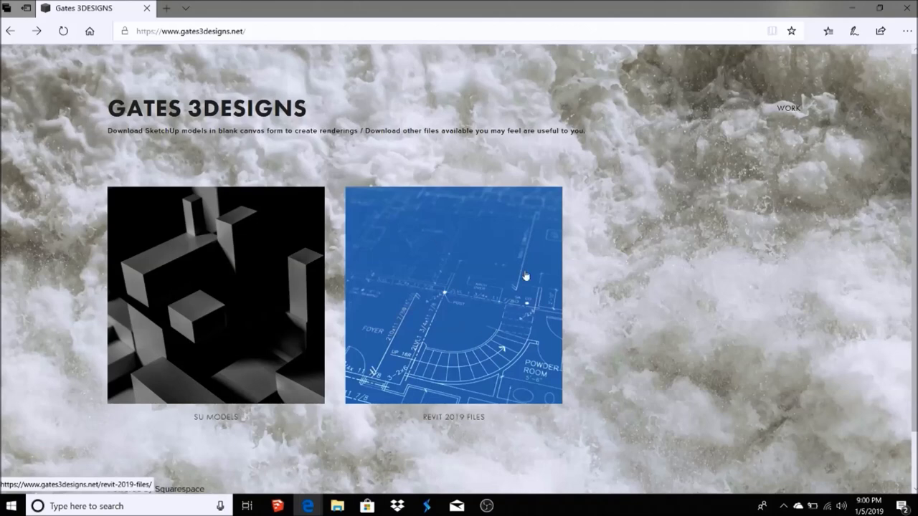